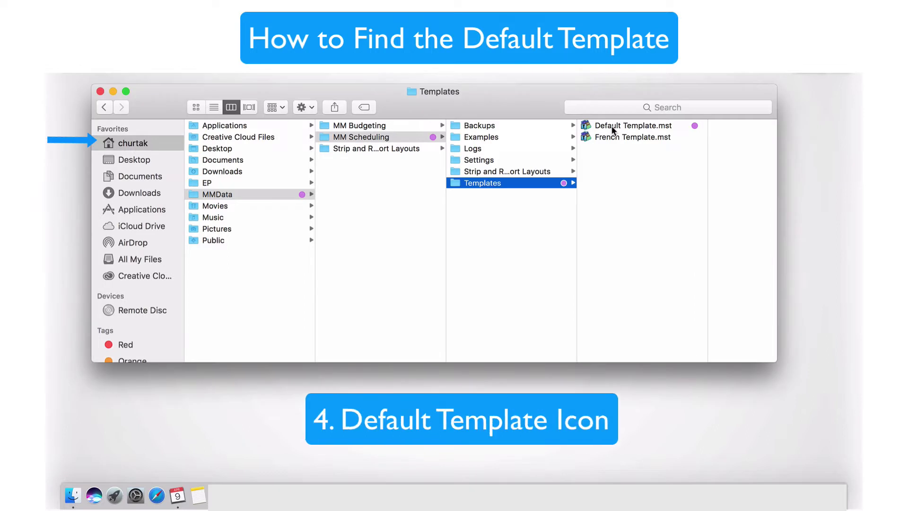
# Select Default Template.mst in the Templates folder to show its preview and file details.
pyautogui.click(611, 125)
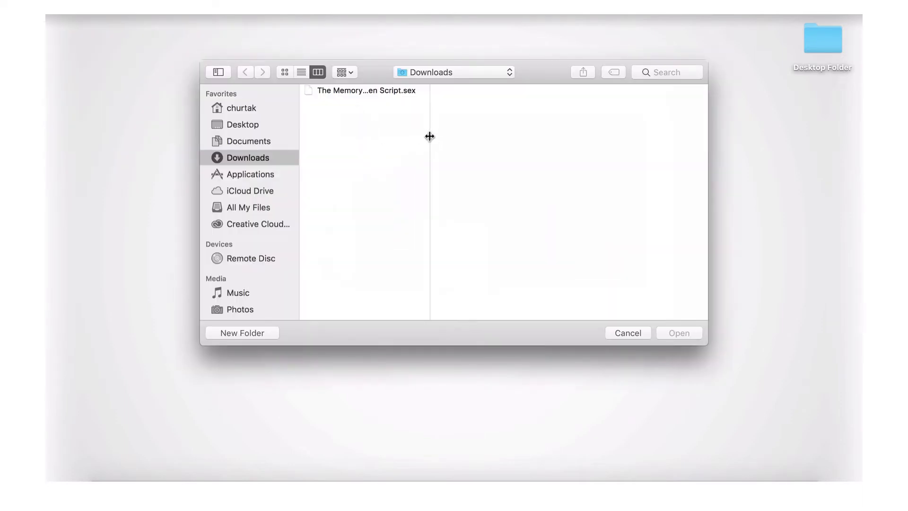
# Import The Memory Garden Script.sex from Downloads after widening the file column.
pyautogui.moveTo(429, 136); pyautogui.dragTo(468, 136)
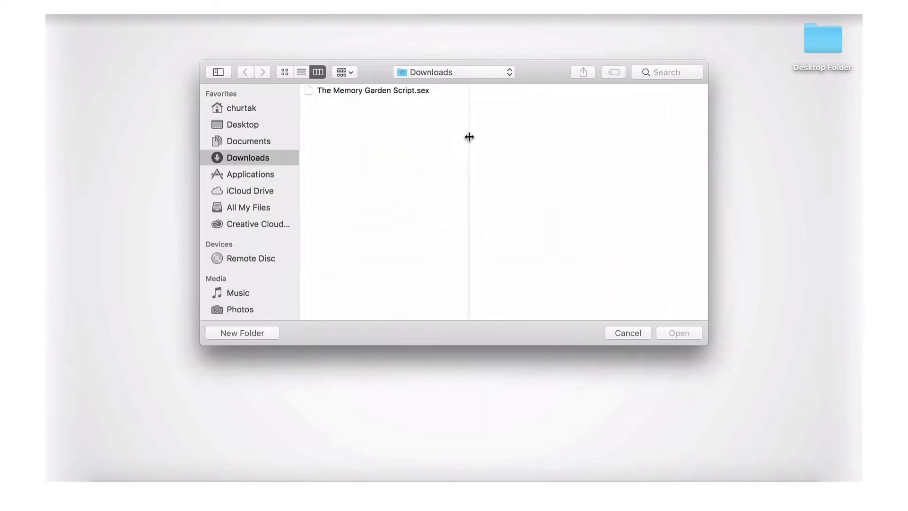
pyautogui.click(393, 91)
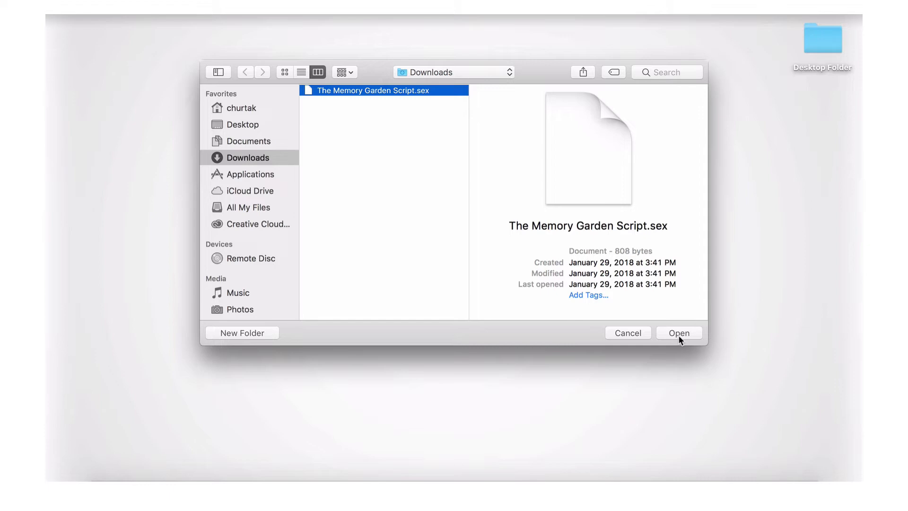
pyautogui.click(677, 333)
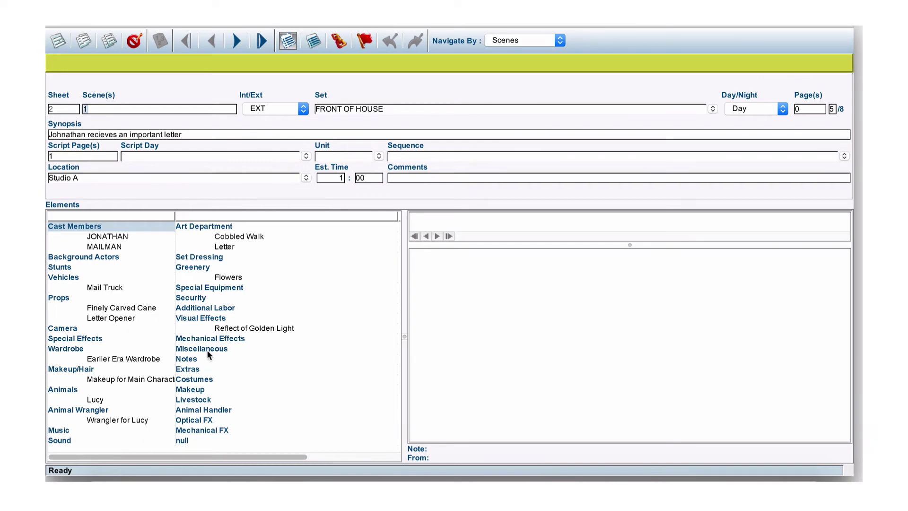
# Look at the Background Actors list and dismiss it without adding anyone.
pyautogui.click(113, 258)
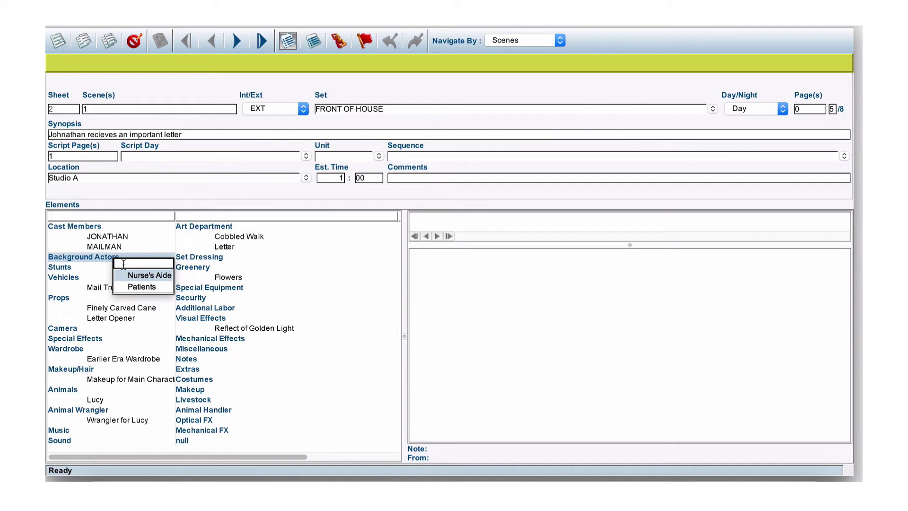
pyautogui.press('Escape')
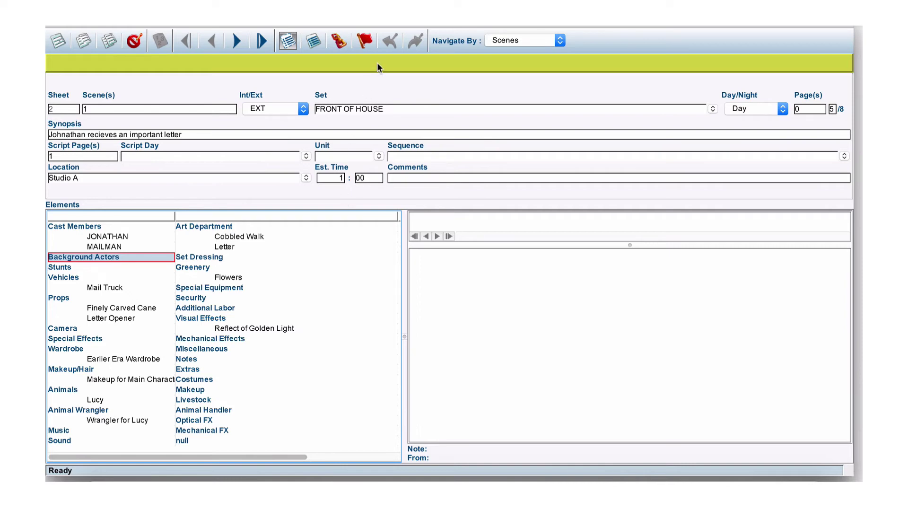
pyautogui.click(400, 63)
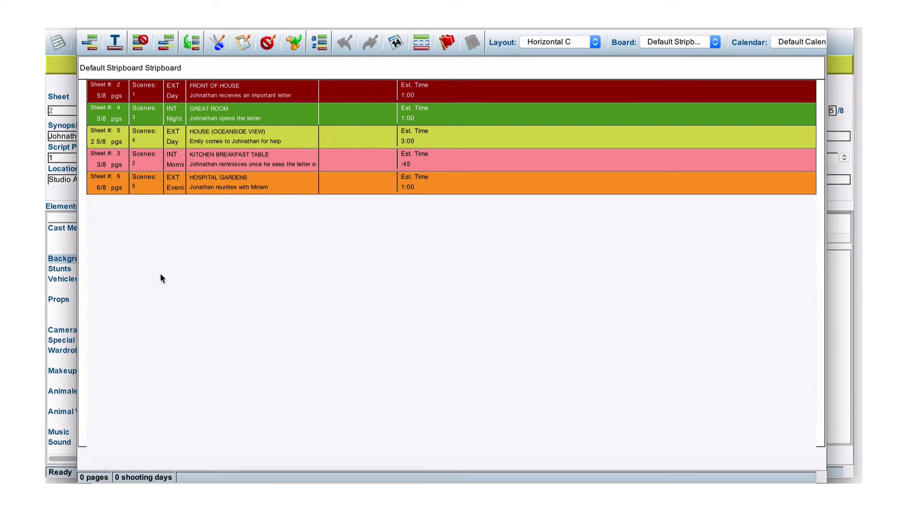
# Insert a 25-point banner reading 'The Memory Garden Shooting Schedule'.
pyautogui.click(116, 44)
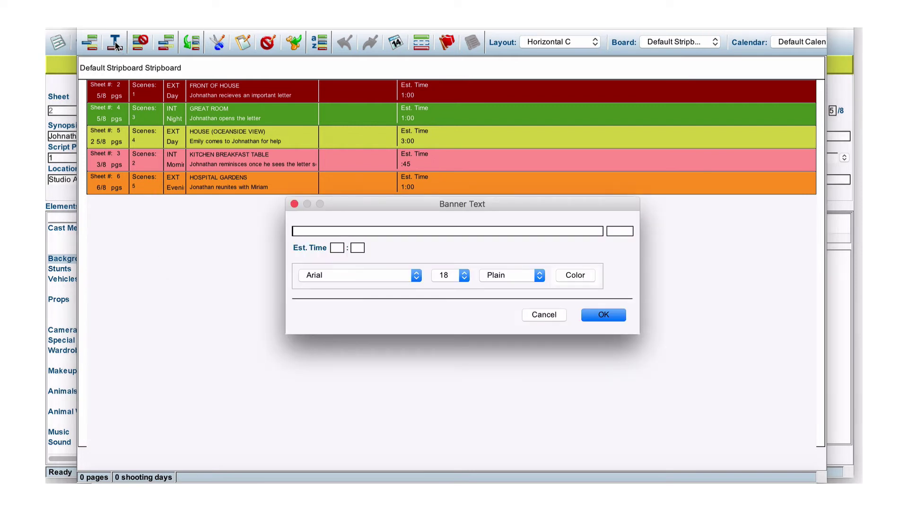
pyautogui.write('The Memory Garden Shooting ')
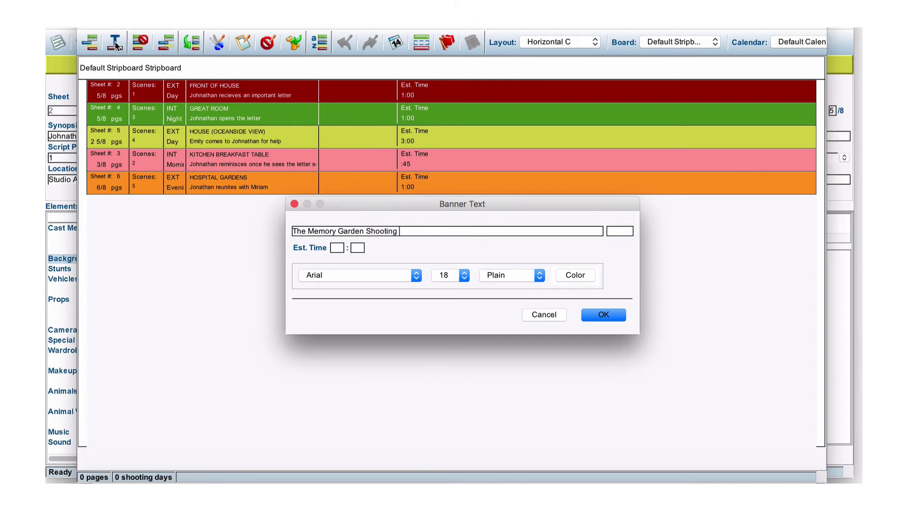
pyautogui.write('Schedule')
pyautogui.click(464, 276)
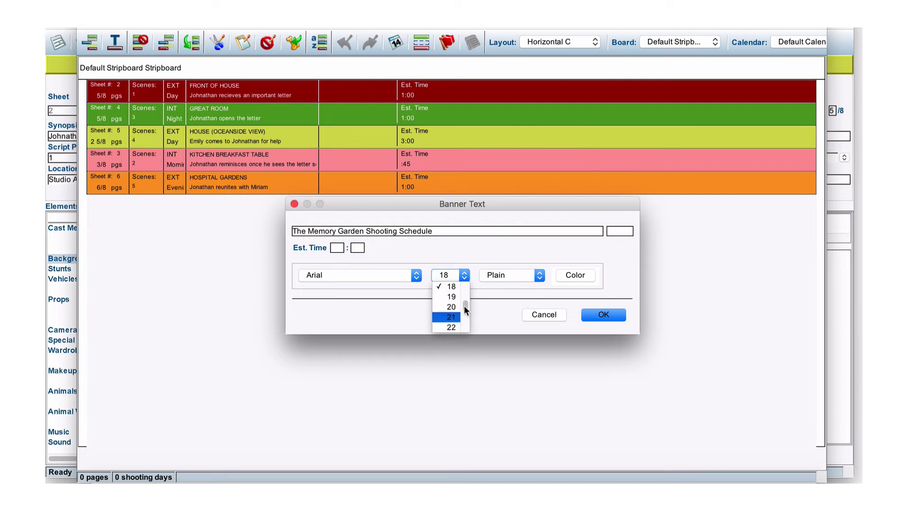
pyautogui.moveTo(464, 305); pyautogui.dragTo(464, 311)
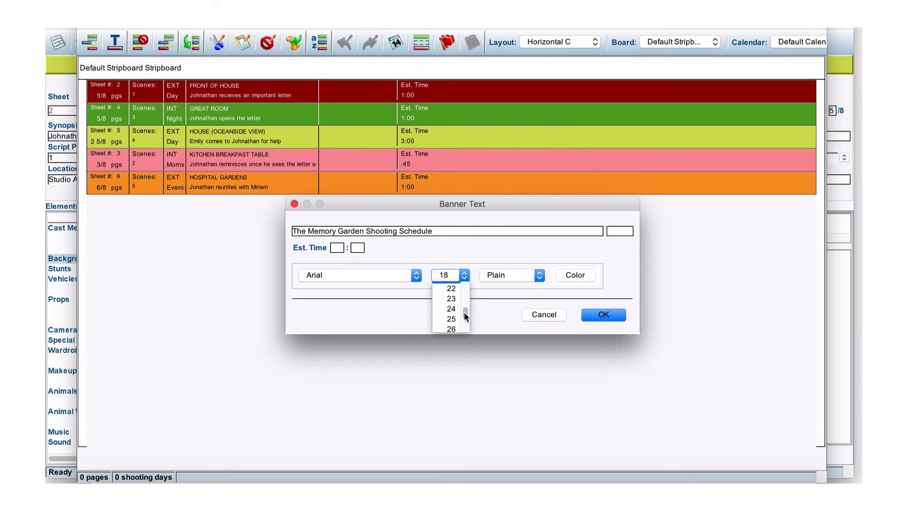
pyautogui.click(450, 322)
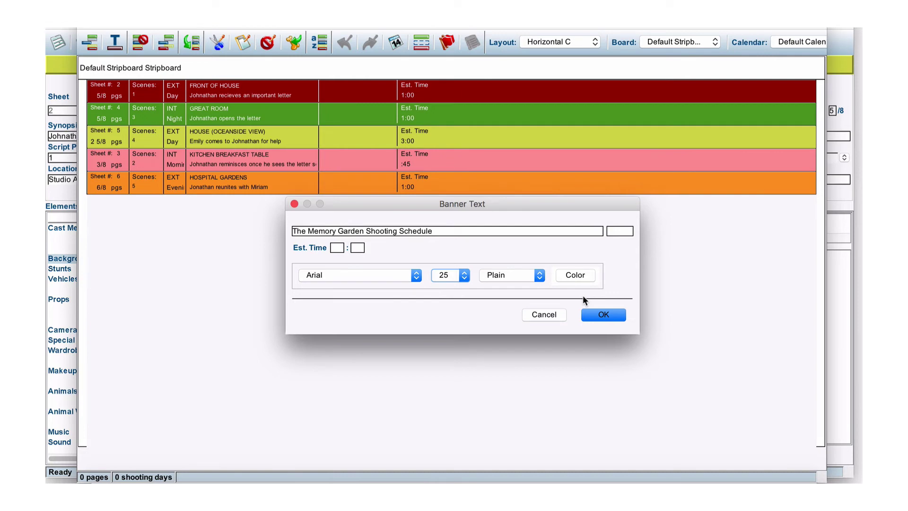
pyautogui.click(598, 314)
# Deselect the title banner and select the FRONT OF HOUSE strip.
pyautogui.click(551, 332)
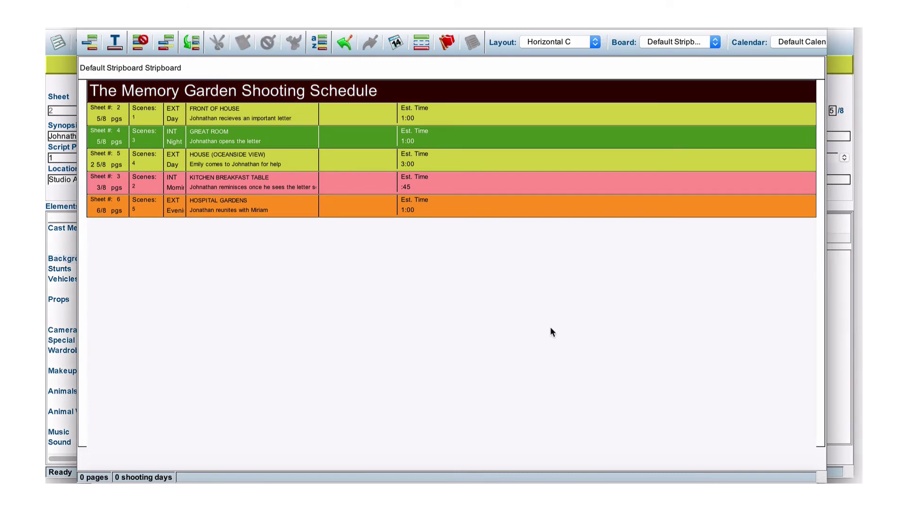
pyautogui.click(333, 118)
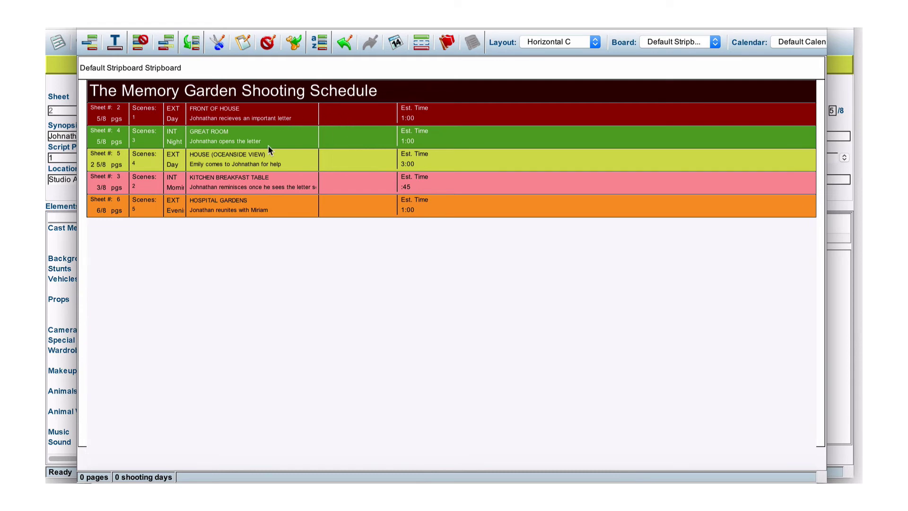
# Insert a magenta 'Production Day 1' banner with 22-point text.
pyautogui.click(114, 46)
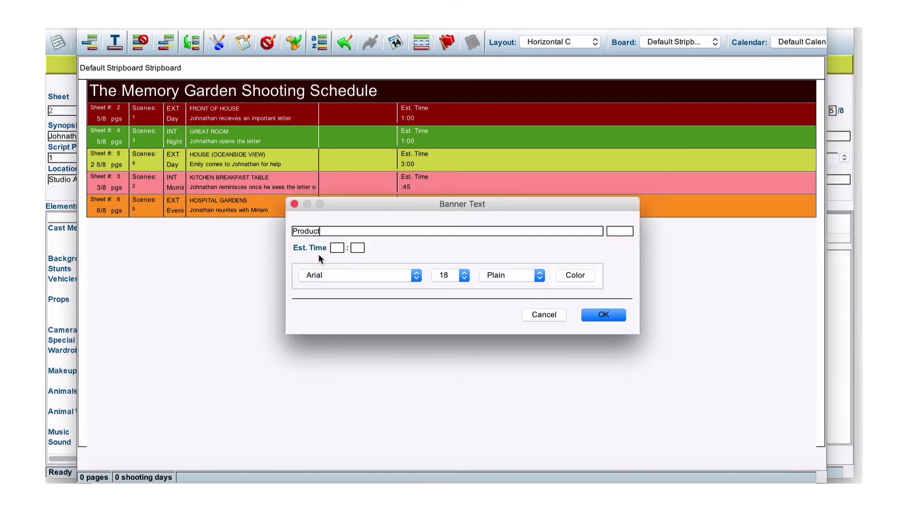
pyautogui.write('Production Day 1')
pyautogui.click(574, 276)
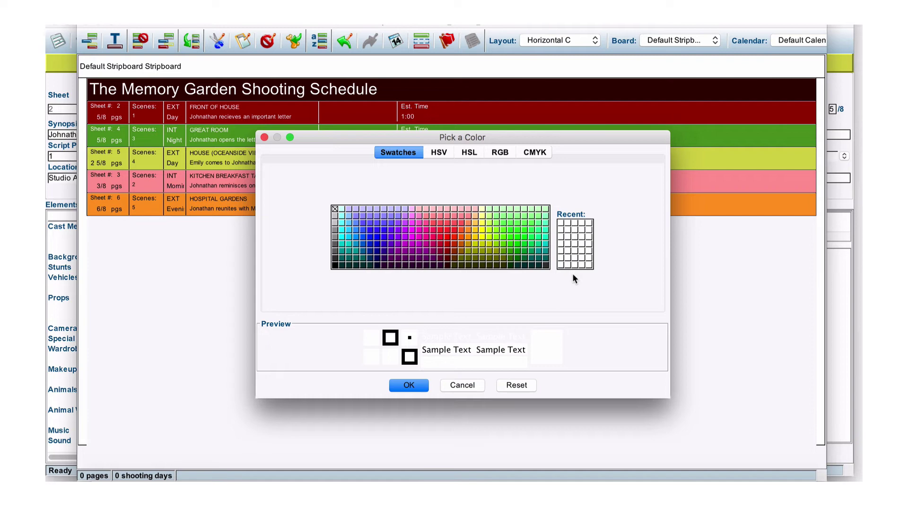
pyautogui.click(418, 231)
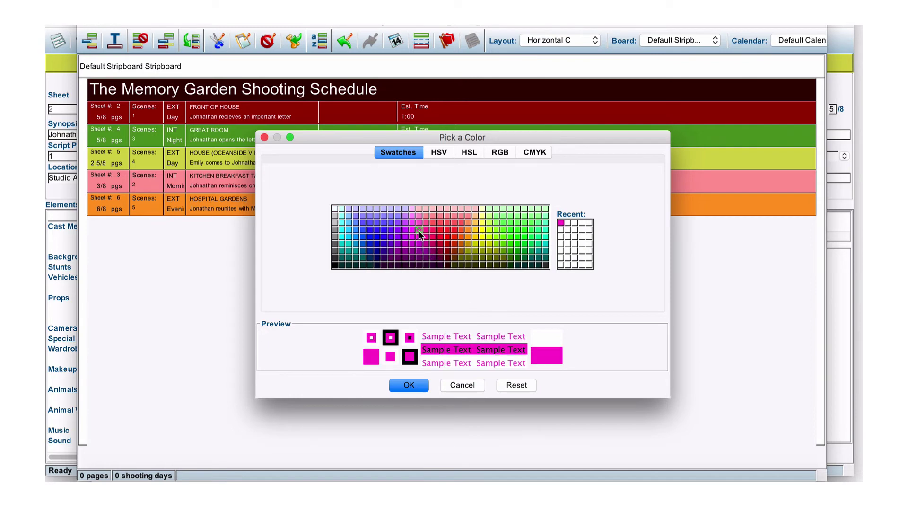
pyautogui.click(409, 385)
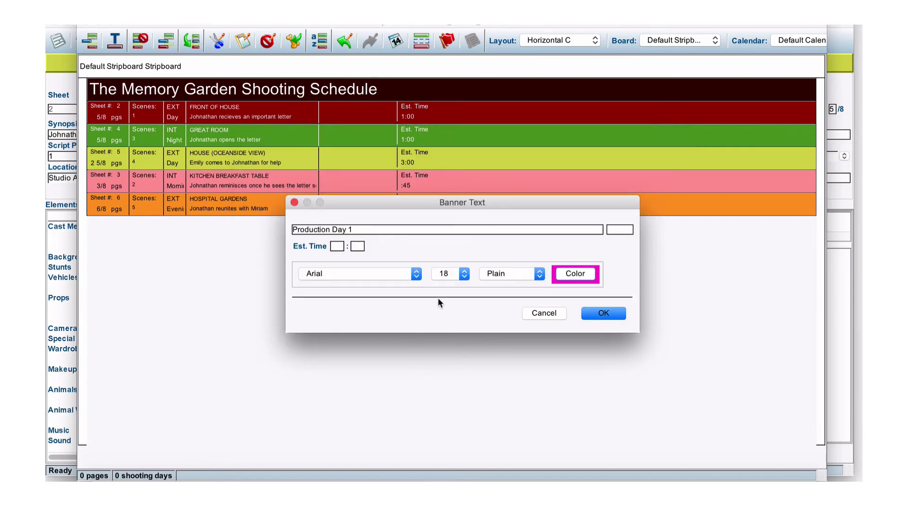
pyautogui.click(464, 276)
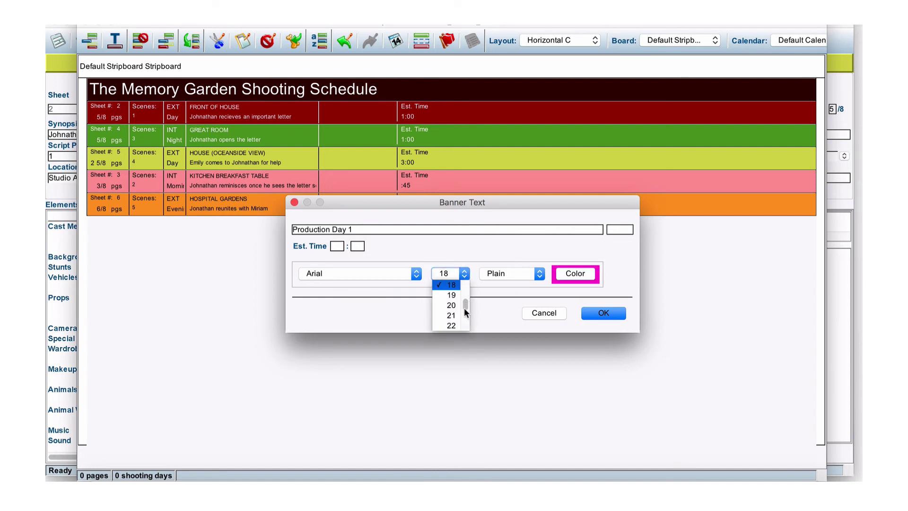
pyautogui.click(453, 325)
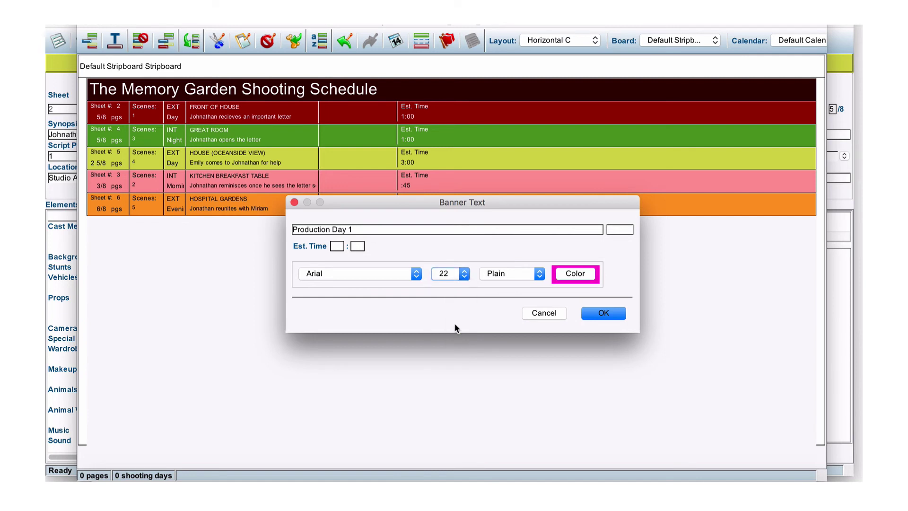
pyautogui.click(605, 313)
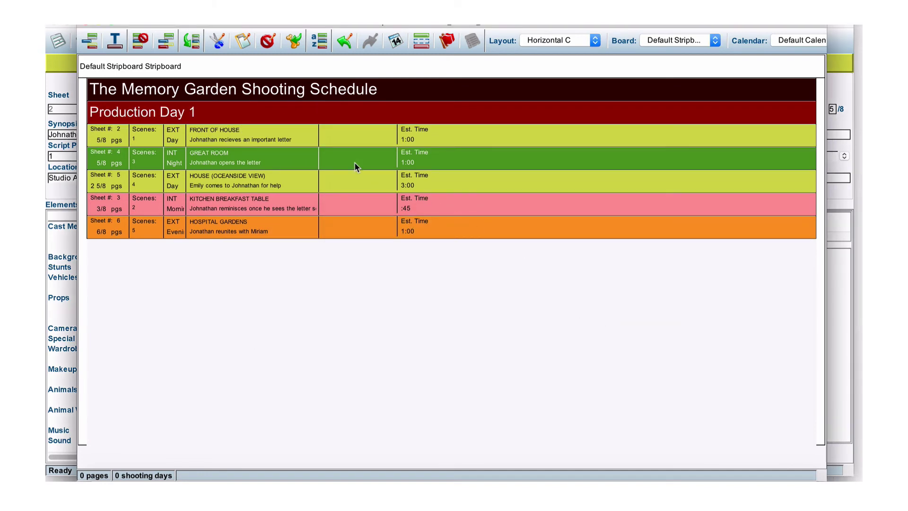
# Select the GREAT ROOM strip, then select the FRONT OF HOUSE strip.
pyautogui.click(297, 160)
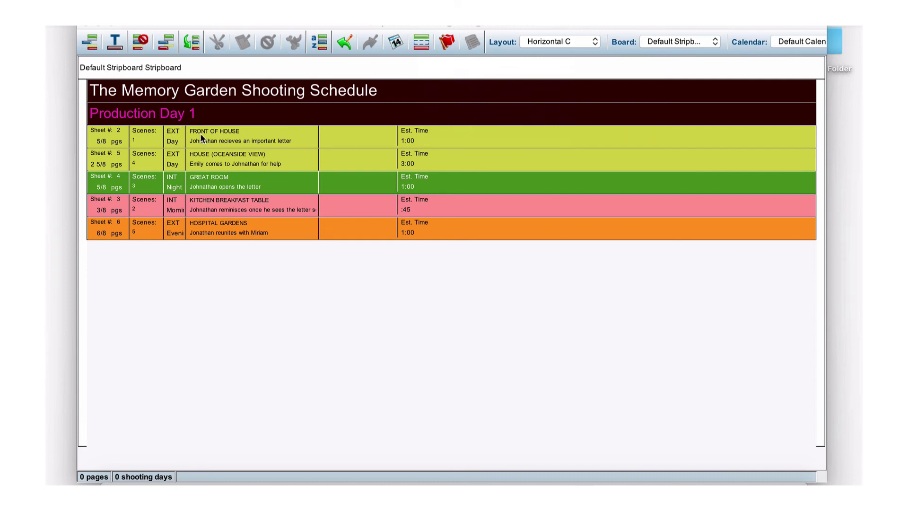
pyautogui.click(299, 140)
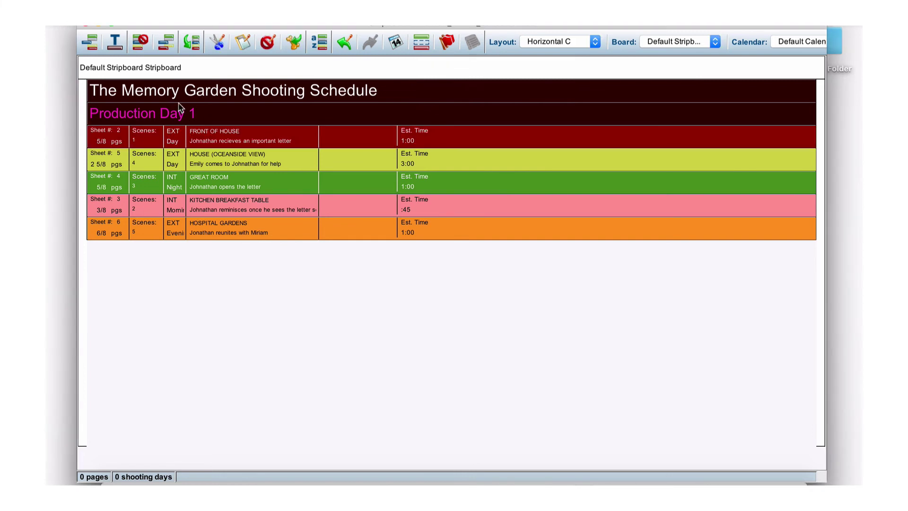
# Start a new banner and type 'Equipment Setup & Breakfast' as its text.
pyautogui.click(114, 44)
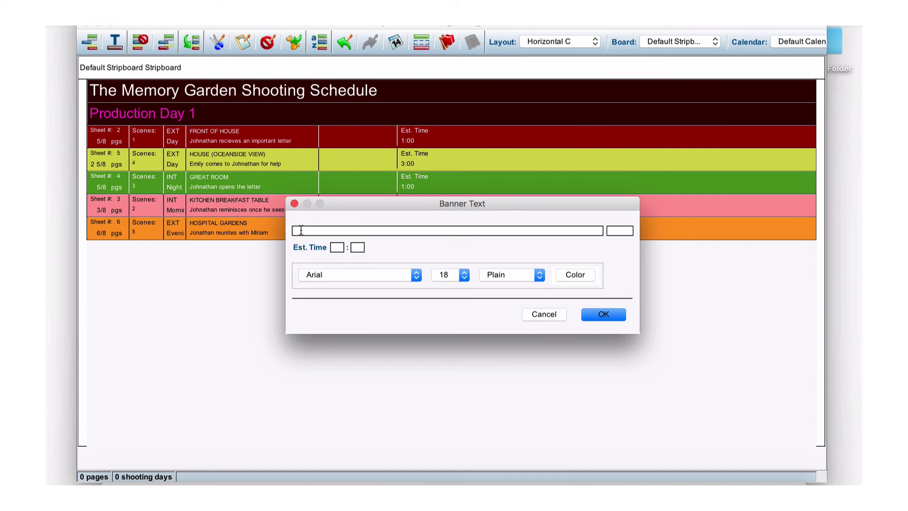
pyautogui.write('Equipment Setup &')
pyautogui.write('Breakfast 8:00 am -')
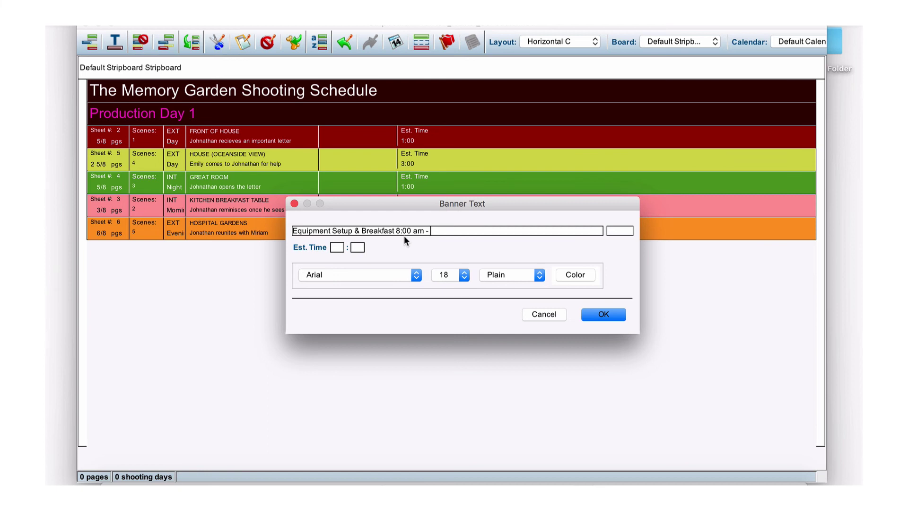
# Append '10:00 am PST' to the end of the banner text.
pyautogui.write('10:00 am')
pyautogui.write('PST')
# Set the banner's estimated time to 2:00 and add it to the stripboard.
pyautogui.click(334, 247)
pyautogui.write('2')
pyautogui.write('00')
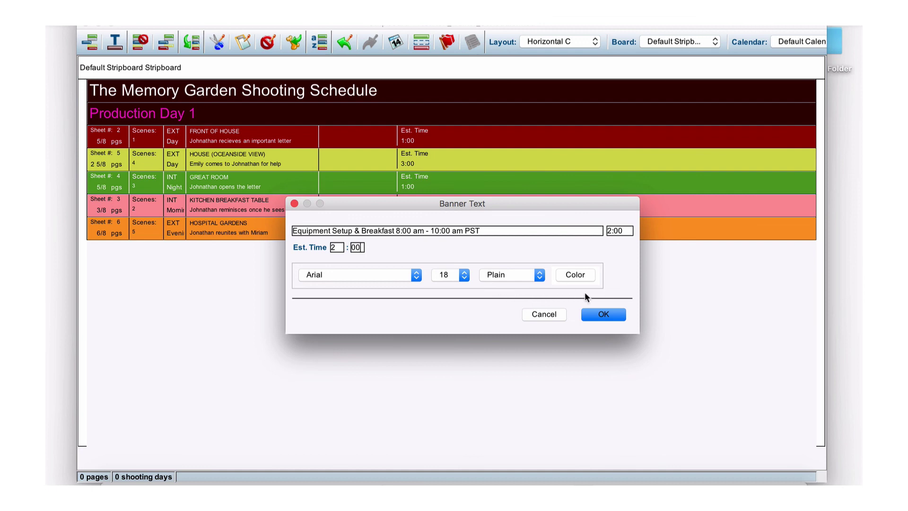
pyautogui.click(603, 315)
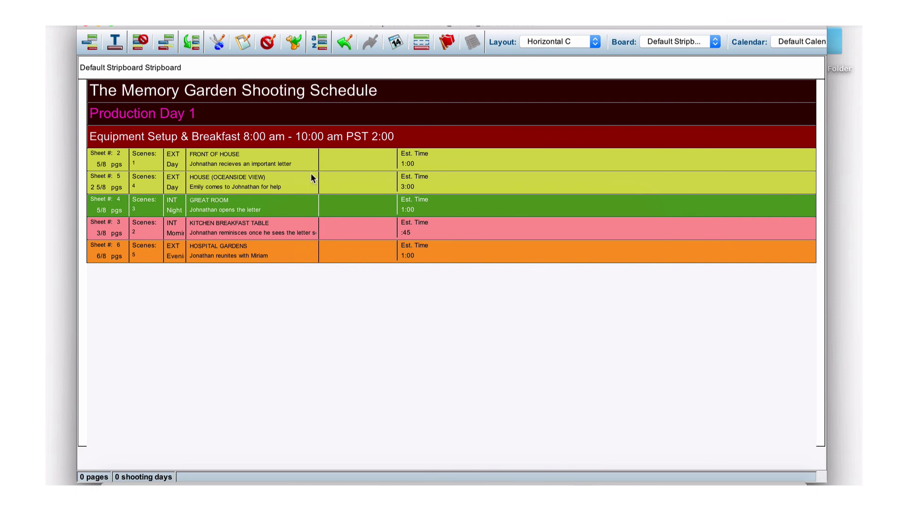